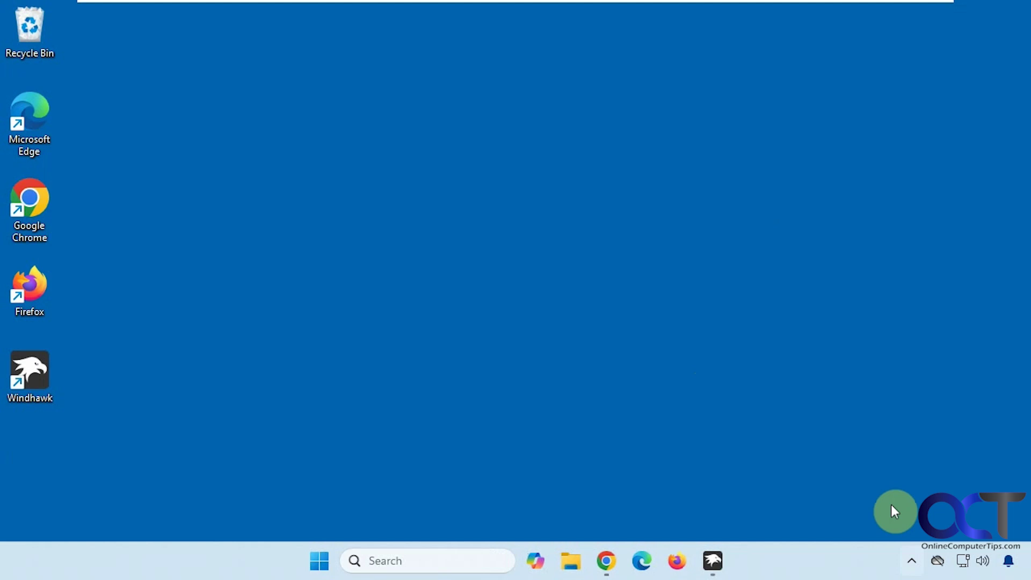
- Turn on 'Automatically hide the taskbar' under Taskbar behaviors, then minimize Settings
right_click(792, 557)
click(847, 526)
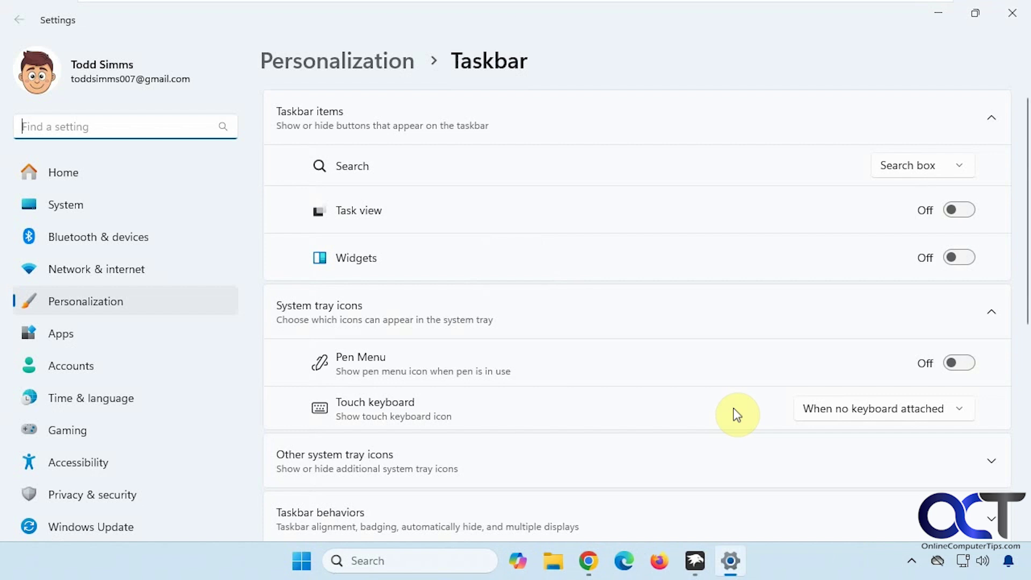
scroll(738, 415, down, 2)
click(732, 387)
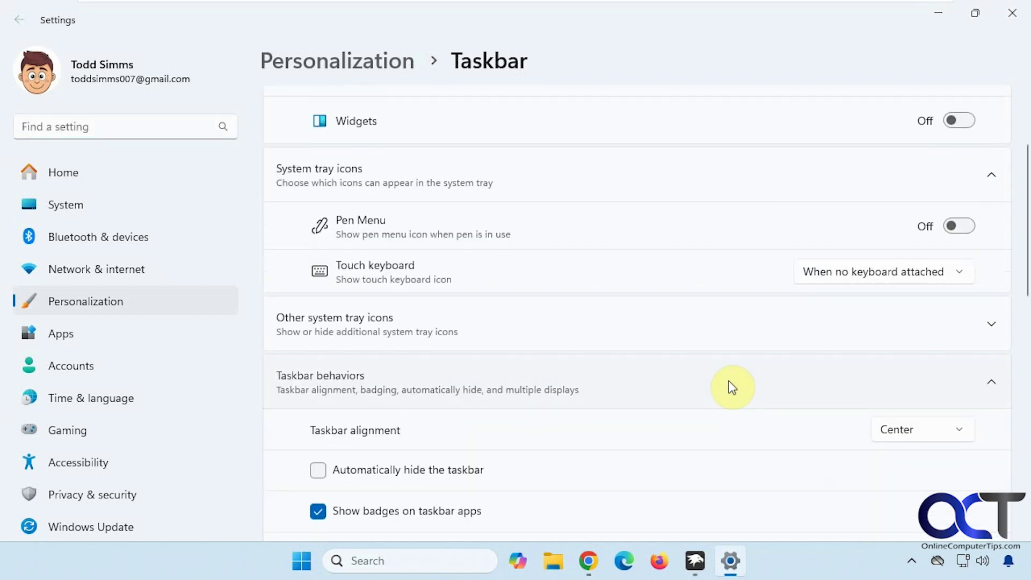
click(399, 471)
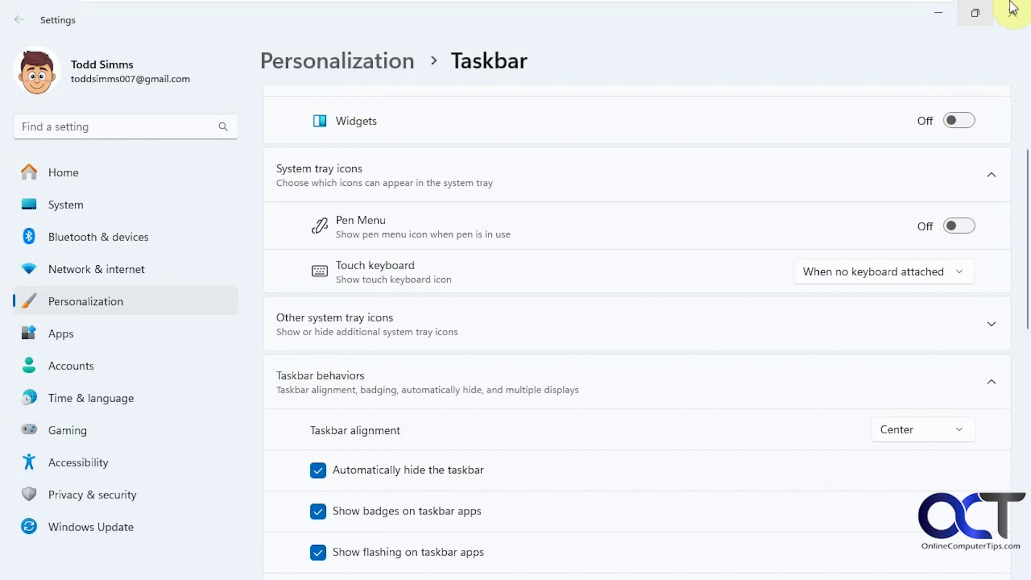
click(939, 13)
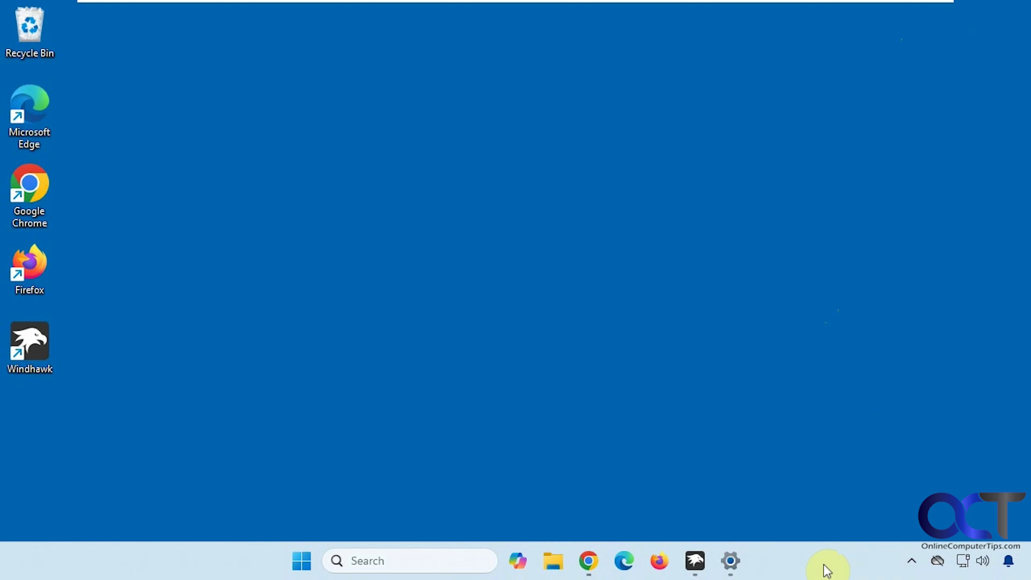
- Open Windhawk and browse installed mods and the Explore catalogue, previewing Windows 11 Start Menu Styler
click(695, 561)
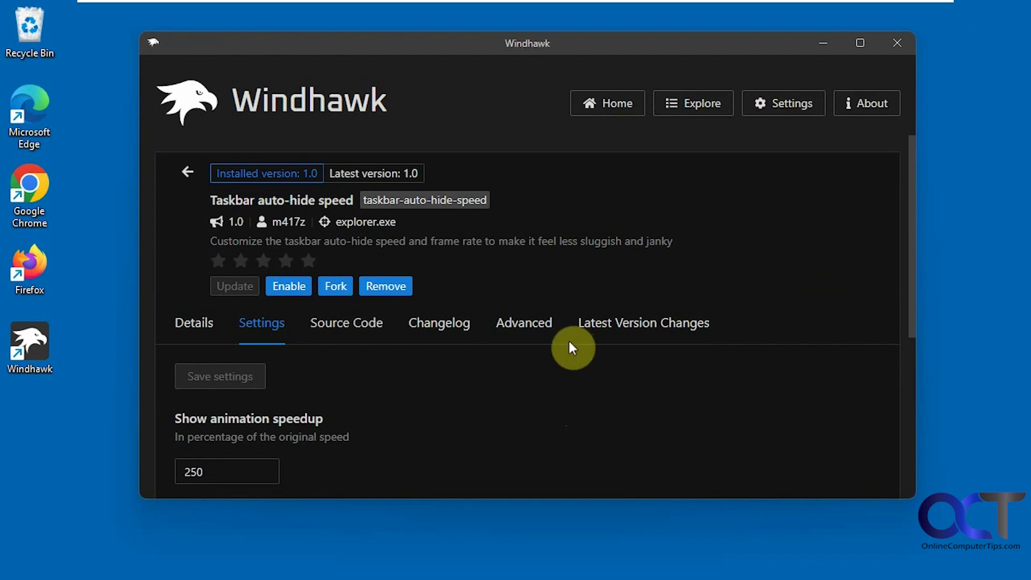
click(615, 110)
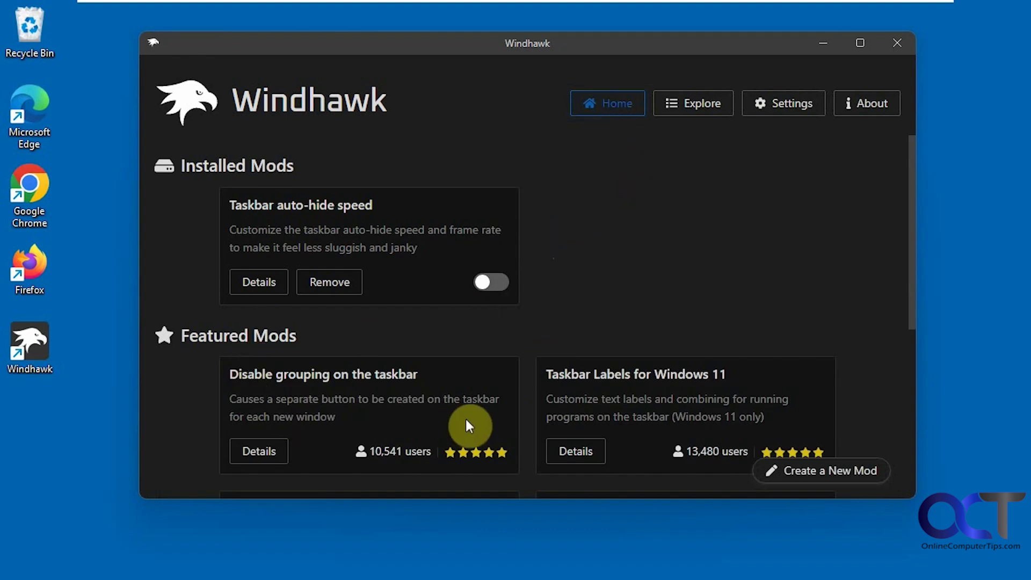
click(693, 120)
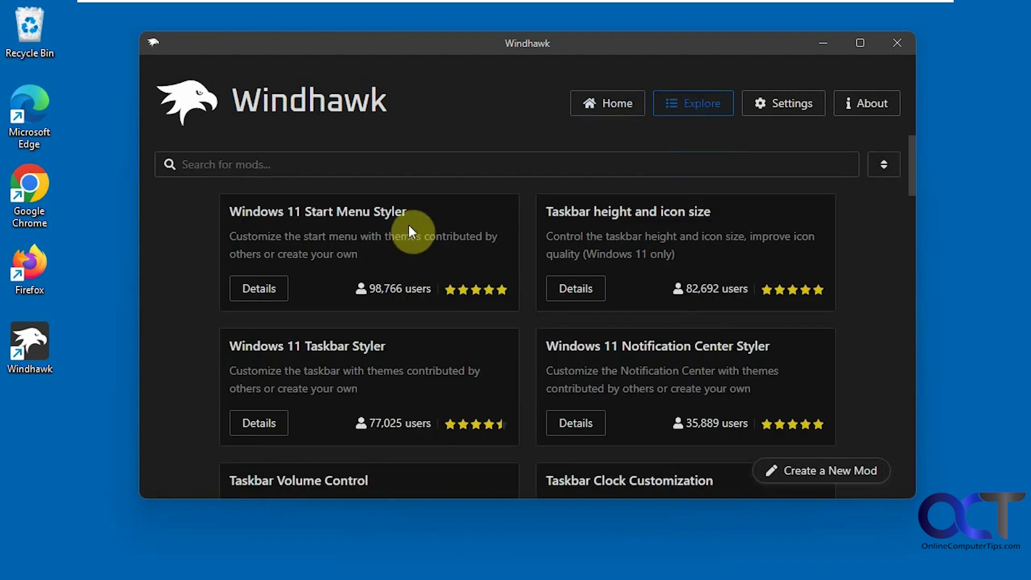
click(380, 164)
click(267, 291)
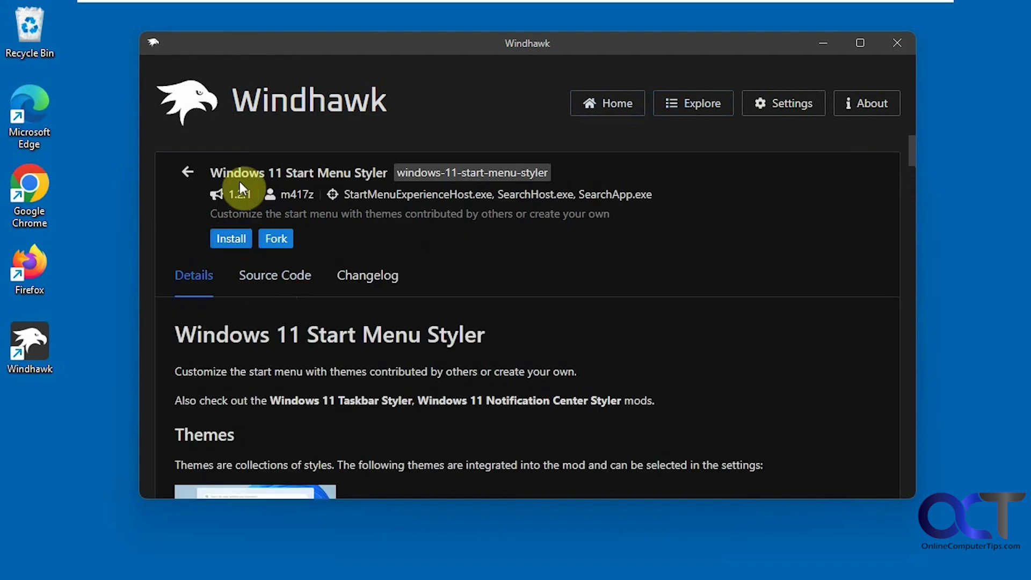
click(188, 172)
click(610, 107)
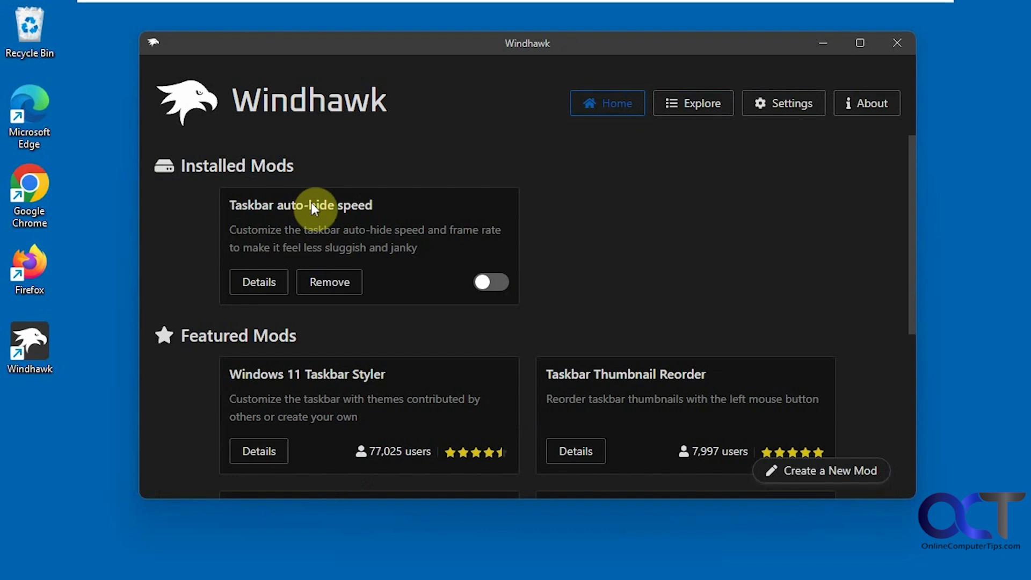
- Open the Taskbar auto-hide speed mod's details page and stretch the Windhawk window taller
drag(377, 208, 221, 207)
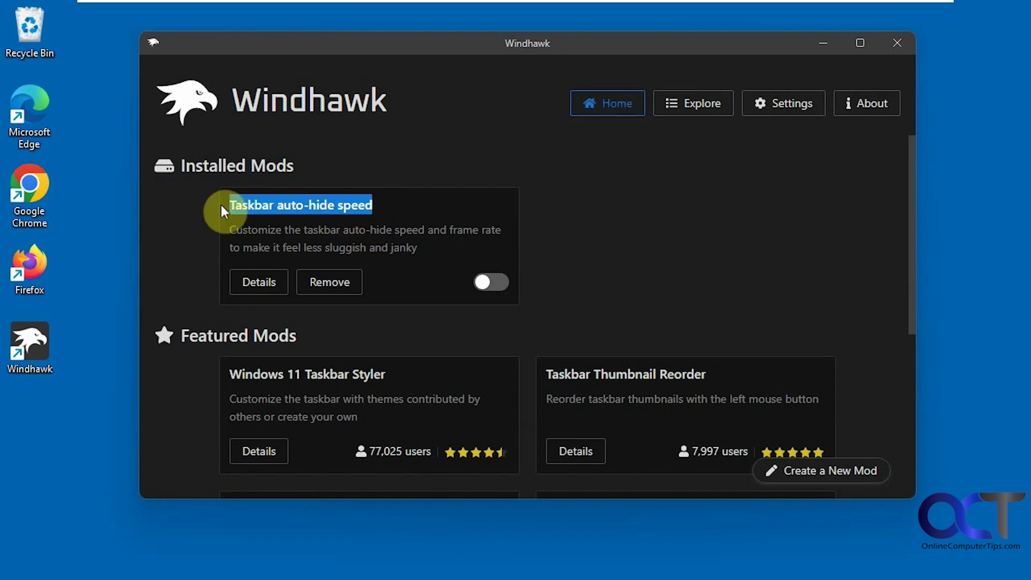
click(671, 107)
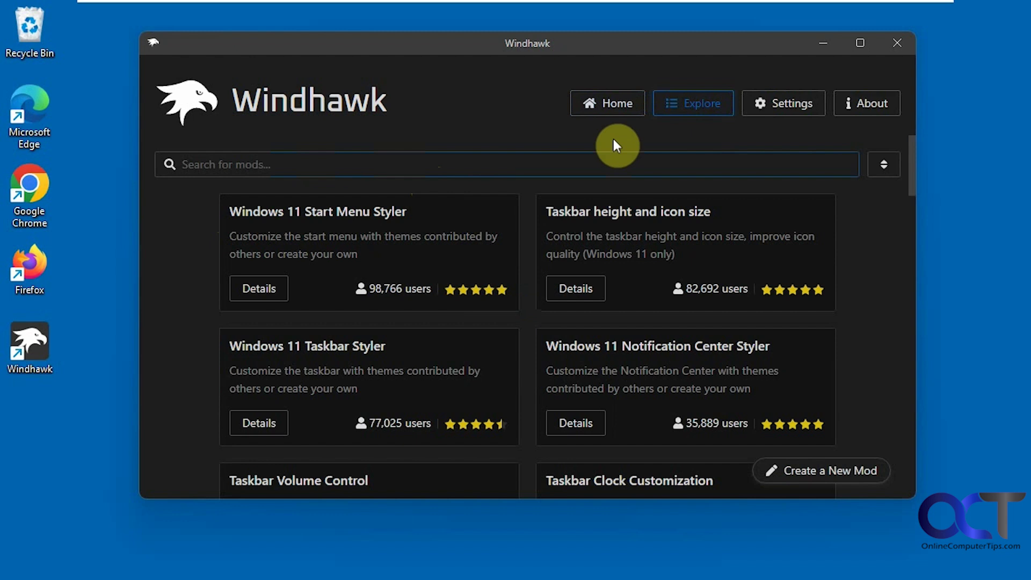
click(615, 113)
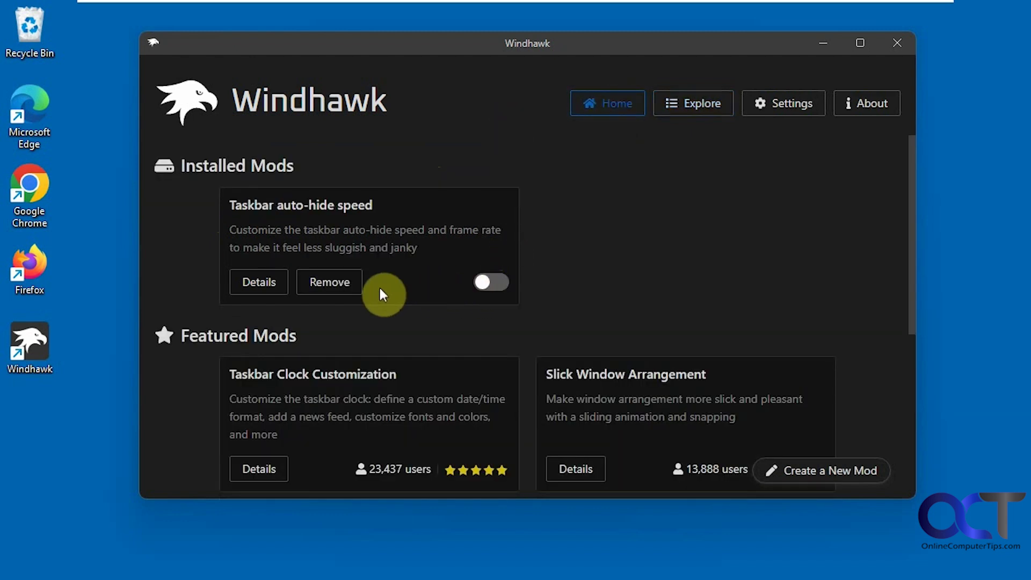
click(272, 289)
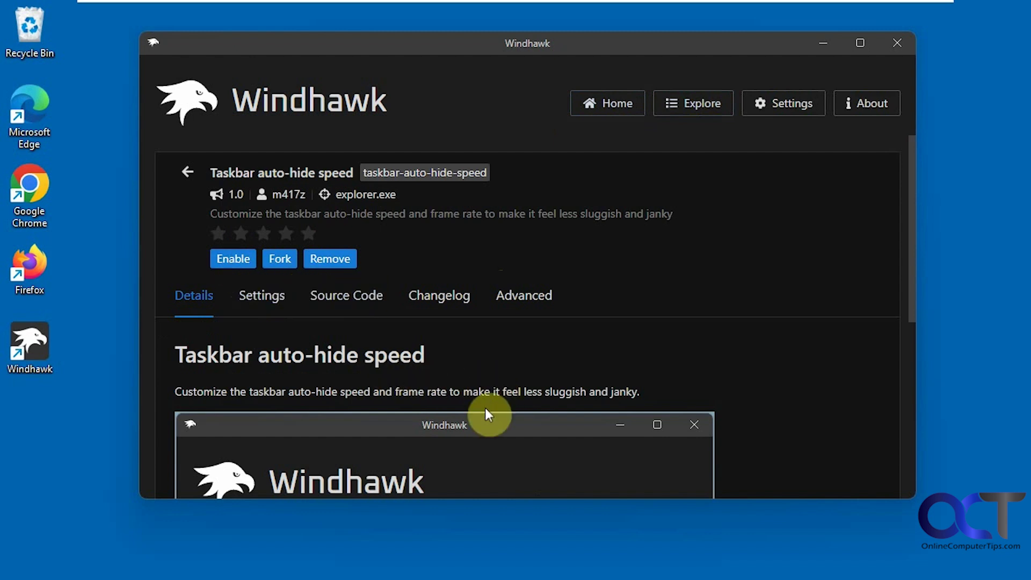
drag(472, 499, 472, 571)
scroll(486, 462, down, 2)
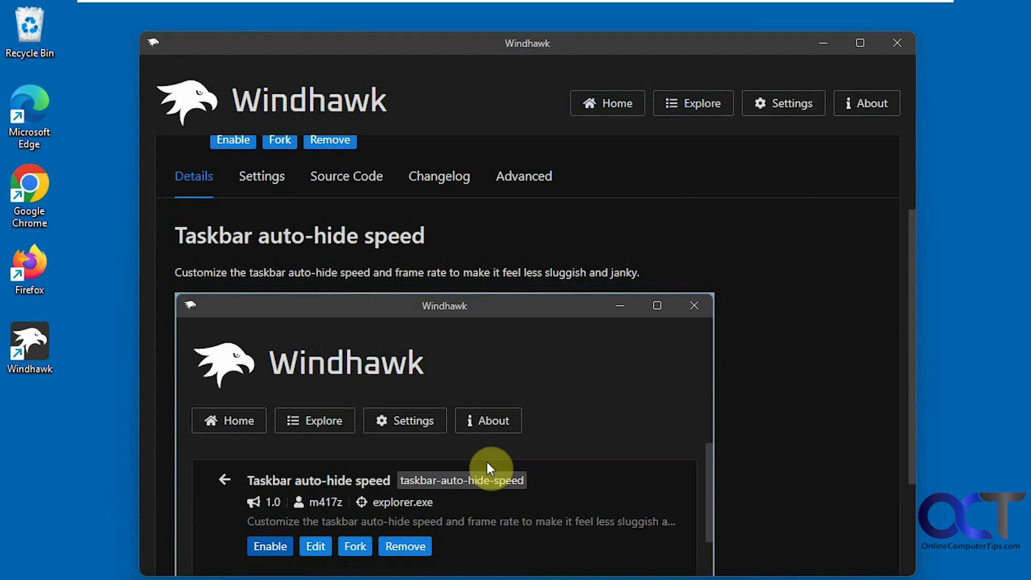
scroll(487, 462, up, 5)
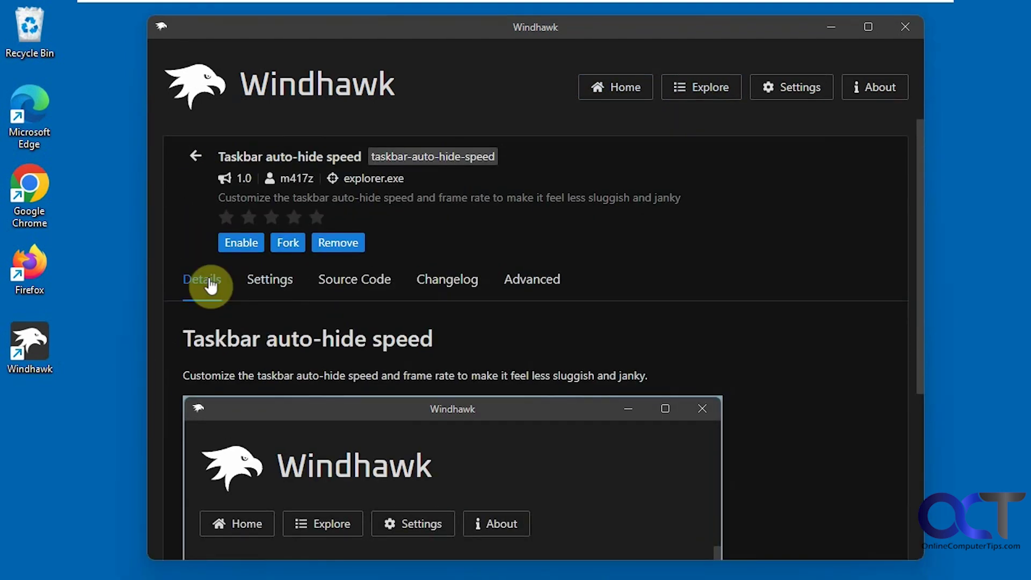
- Enable the mod and save a Show animation speedup of 5 on its Settings tab
click(277, 288)
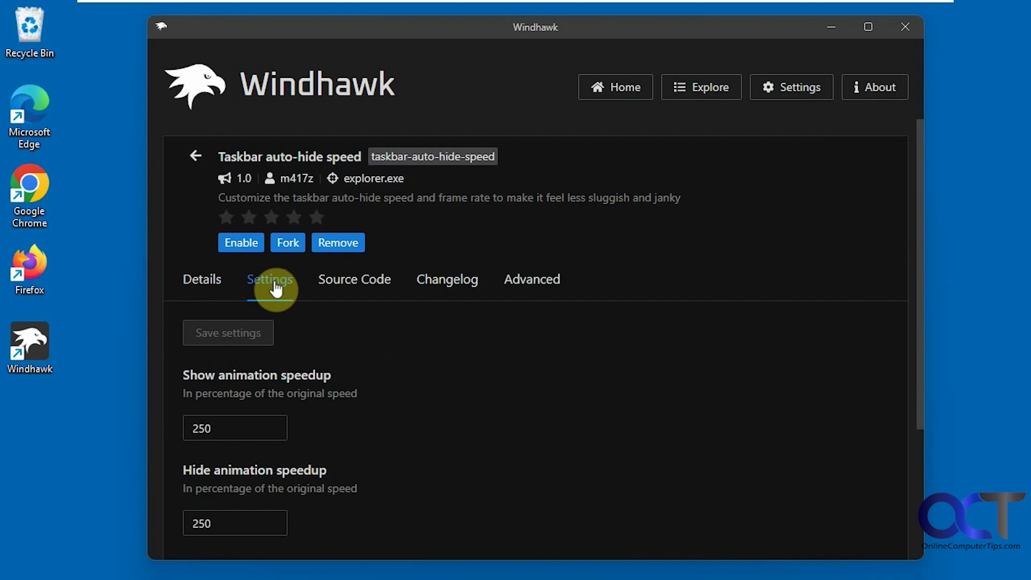
click(243, 246)
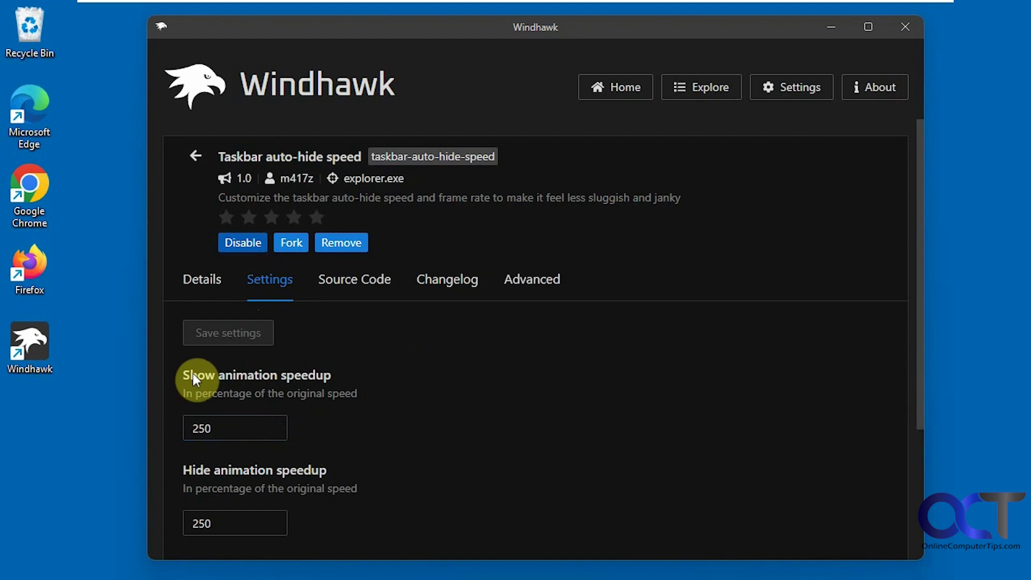
mouse_move(93, 578)
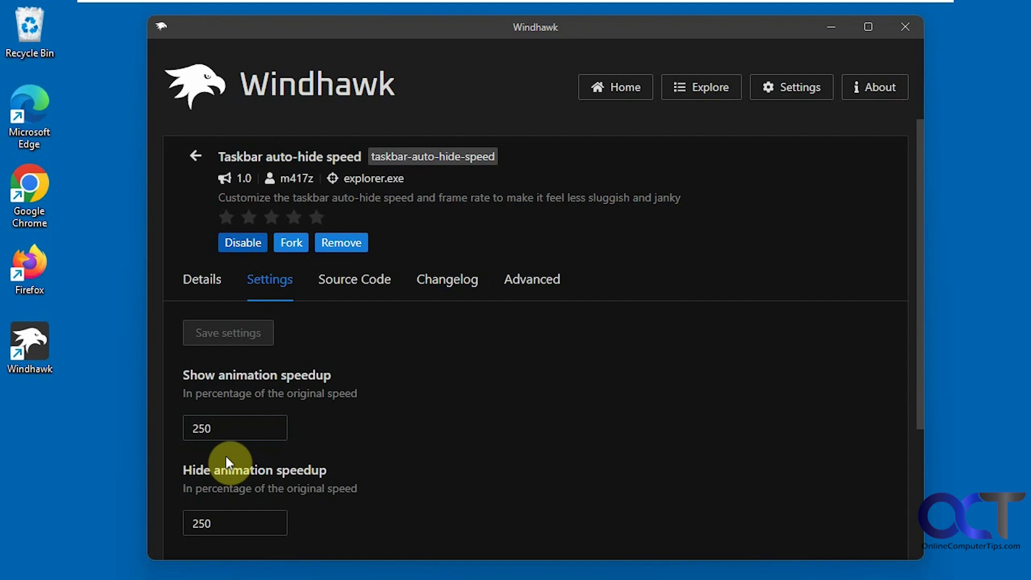
drag(222, 420, 165, 422)
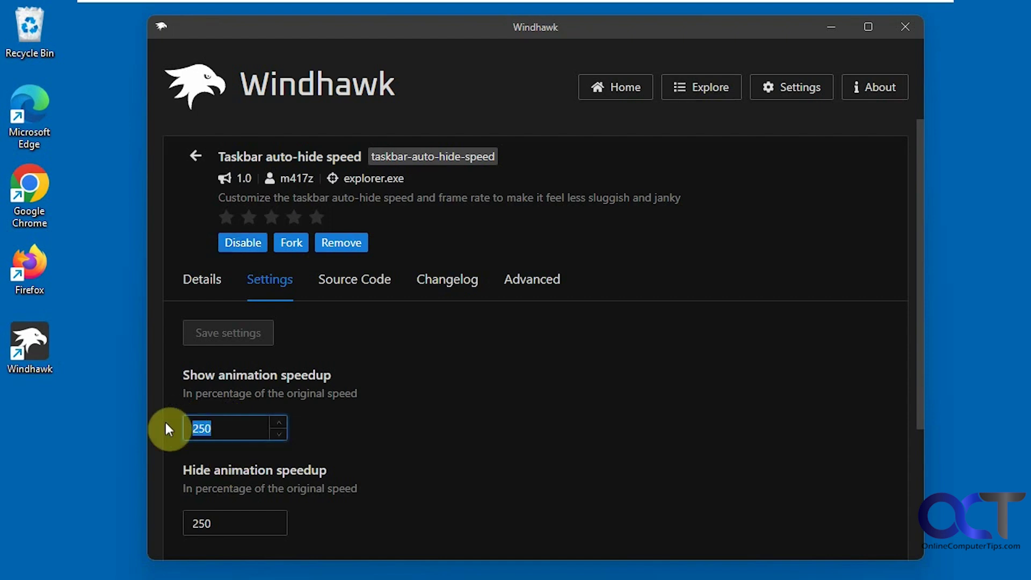
text(5)
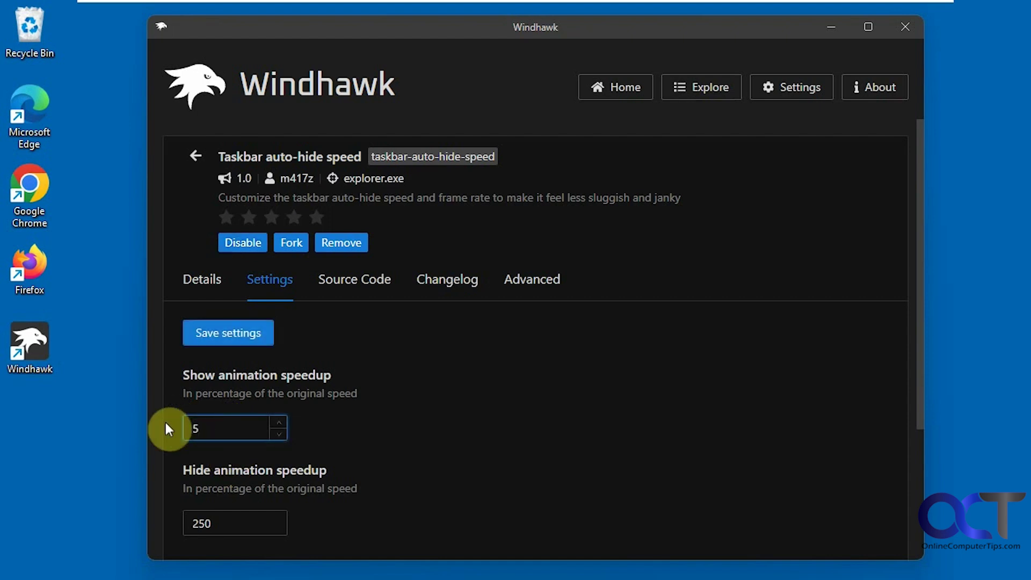
click(237, 334)
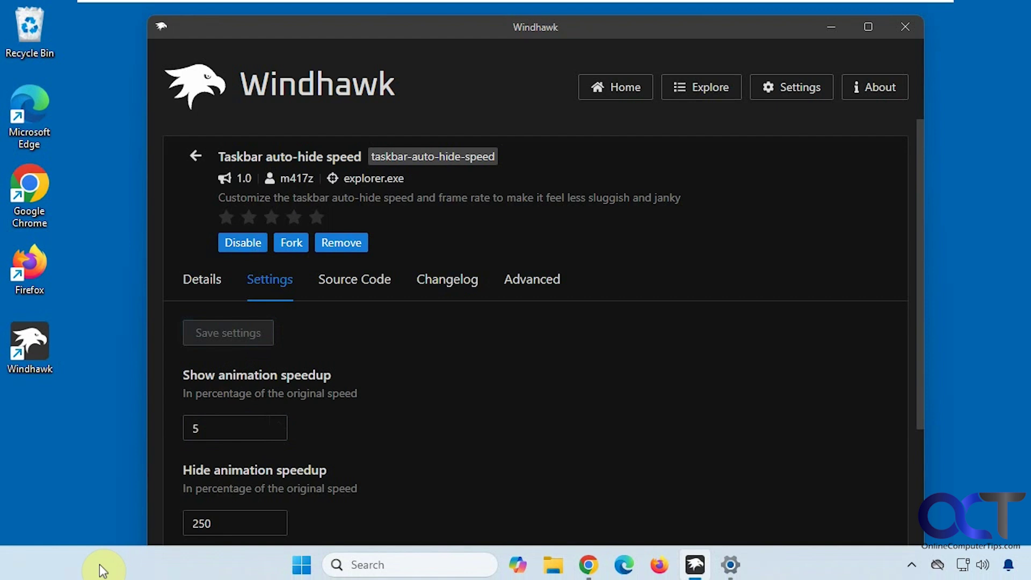
- Replace the Show animation speedup with 2000 and save it to test the reveal
double_click(215, 425)
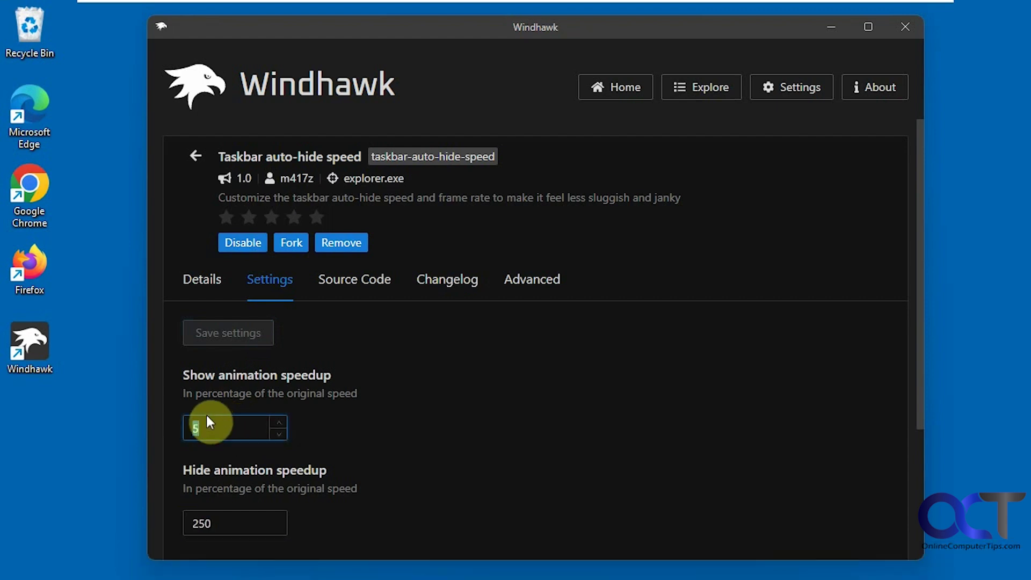
text(2000)
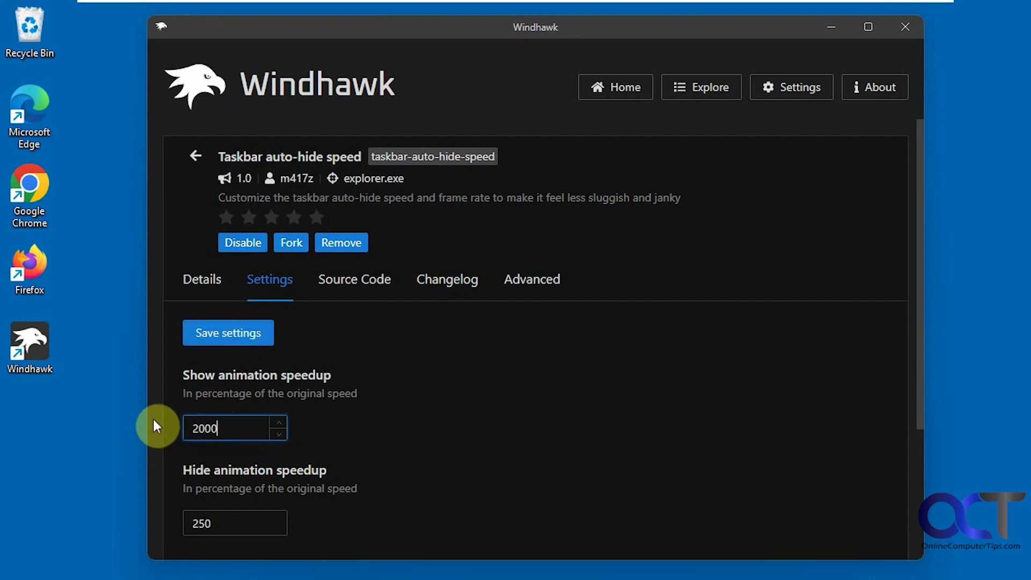
click(260, 333)
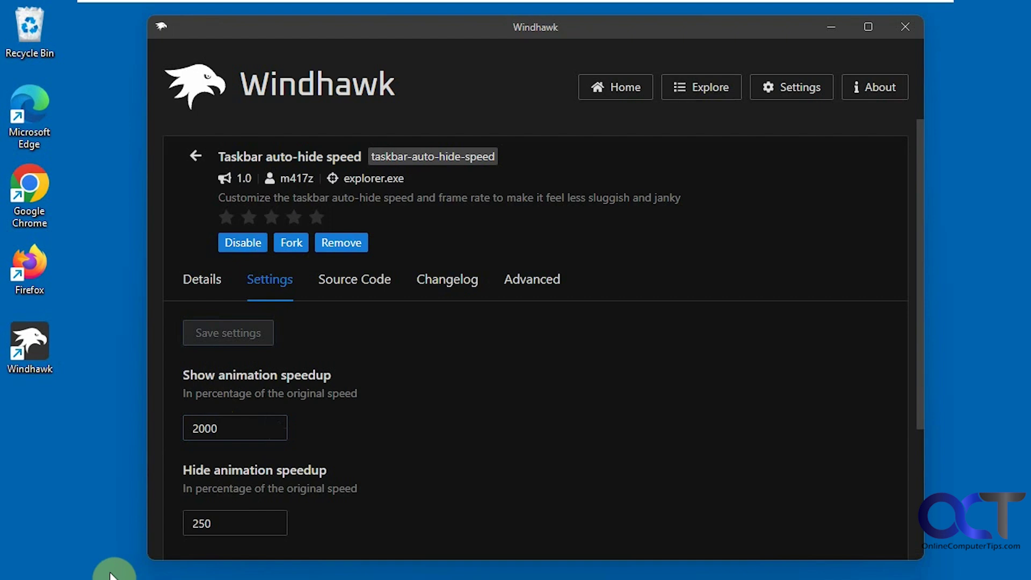
mouse_move(110, 579)
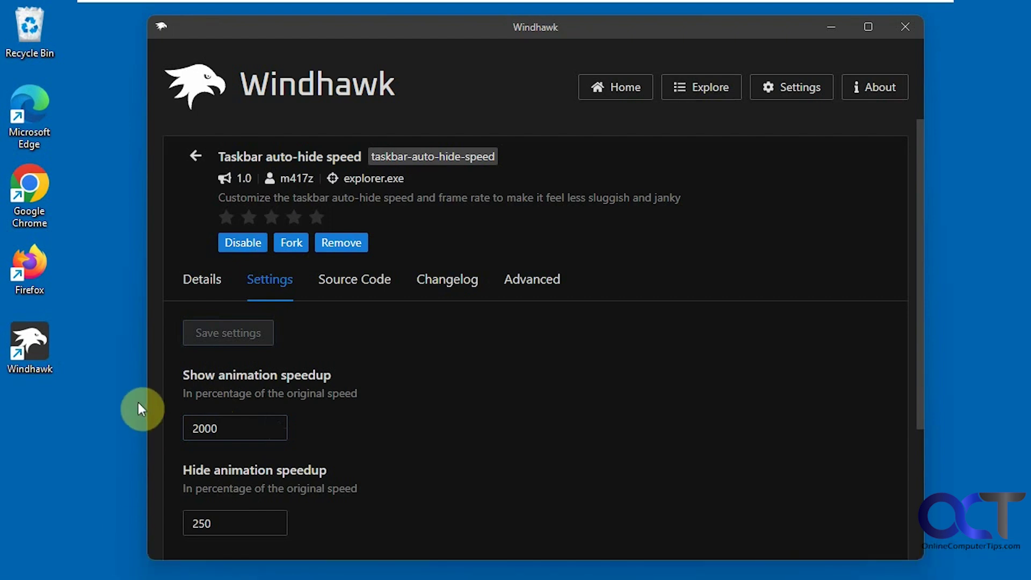
- Save Show animation speedup 250 and Hide animation speedup 5
double_click(206, 415)
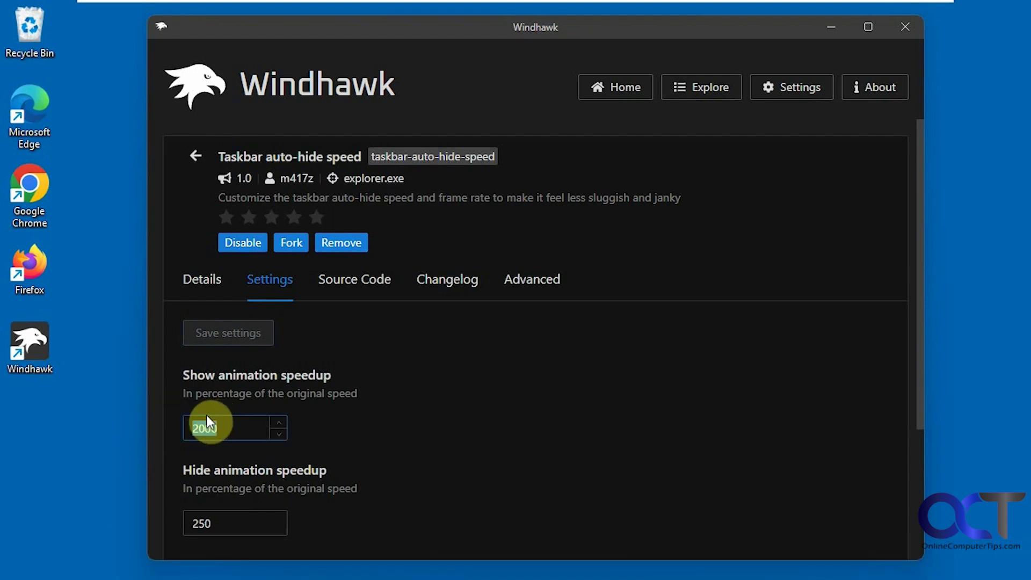
text(250)
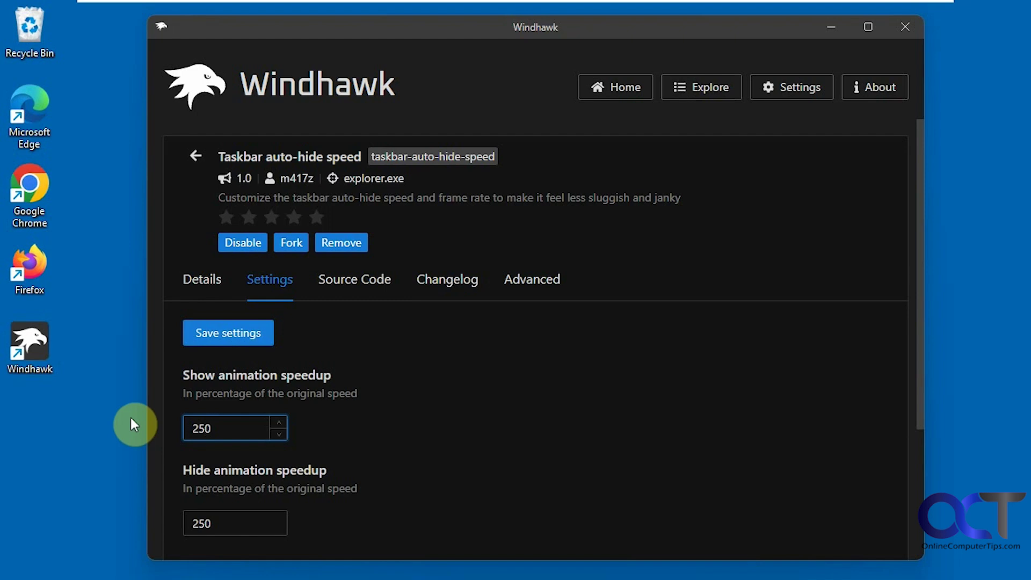
double_click(208, 522)
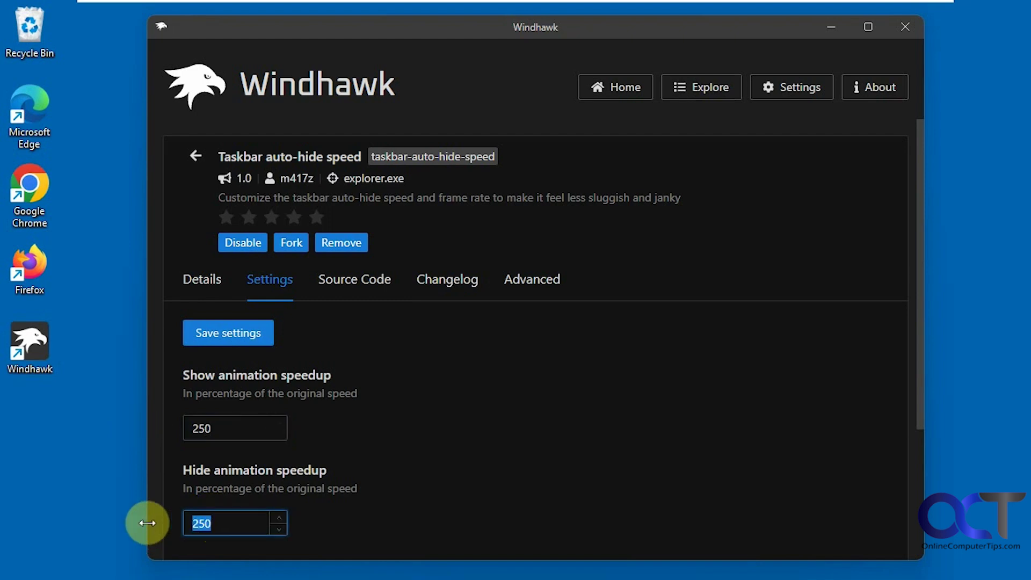
text(5)
click(228, 334)
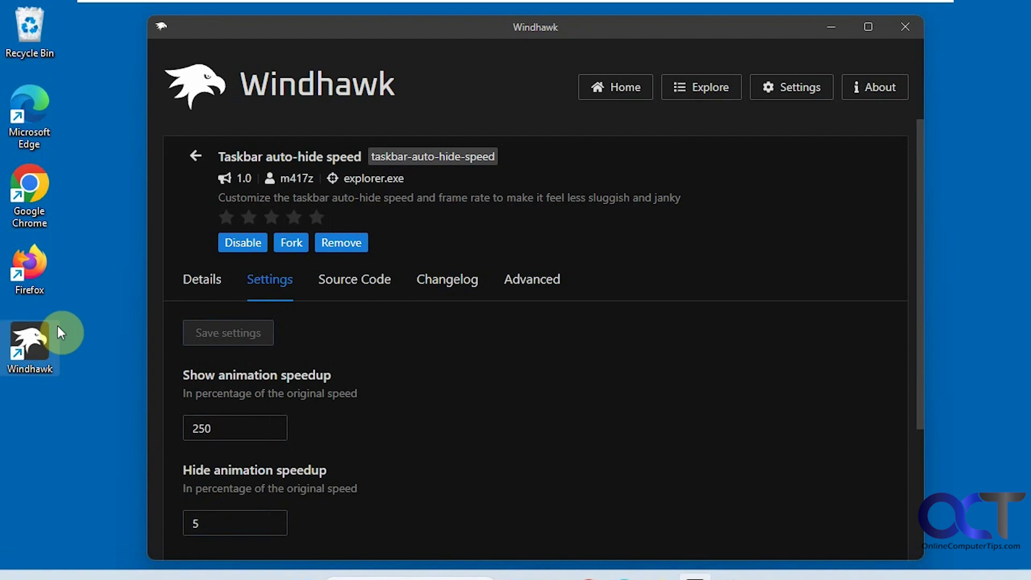
- Change Hide animation speedup to 2000 and save it to test the hiding
double_click(211, 519)
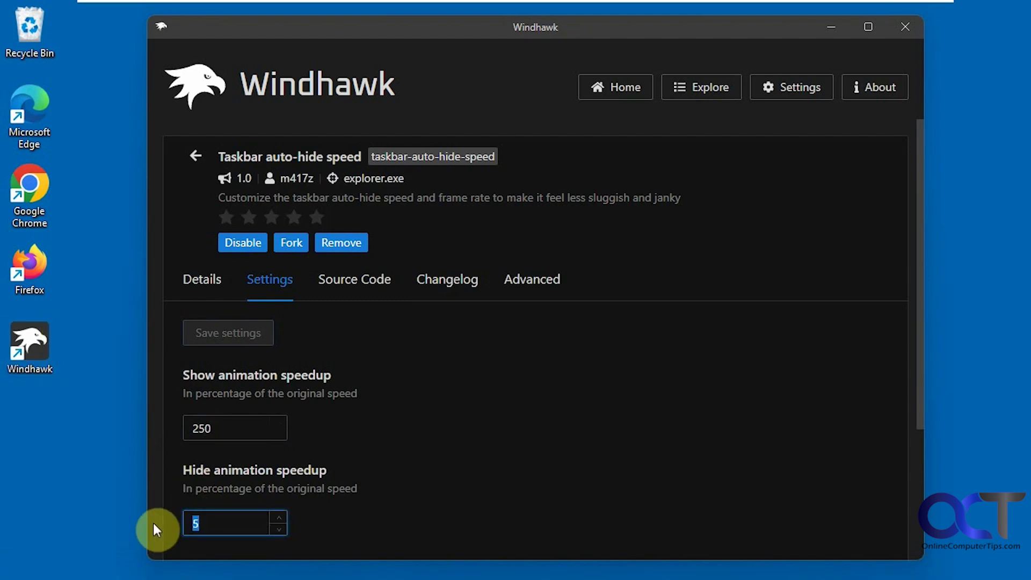
text(2000)
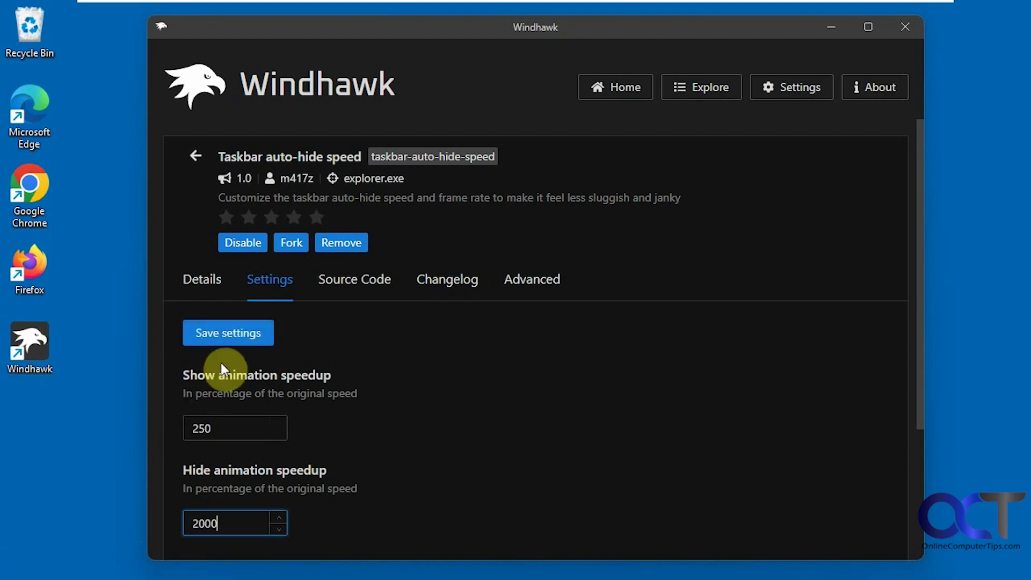
click(226, 331)
mouse_move(119, 577)
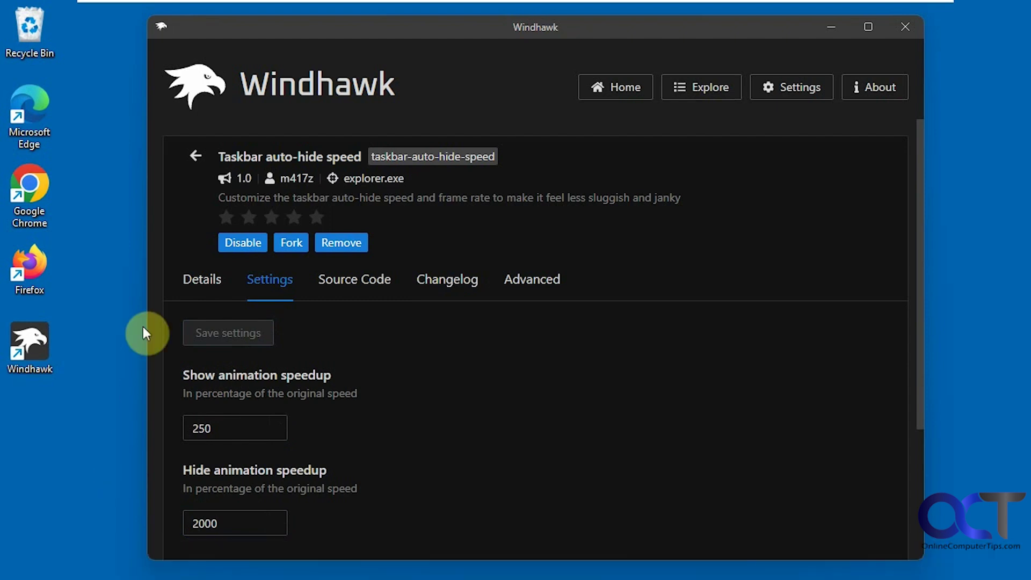
- Set Hide animation speedup back to 250 and save
scroll(339, 430, down, 4)
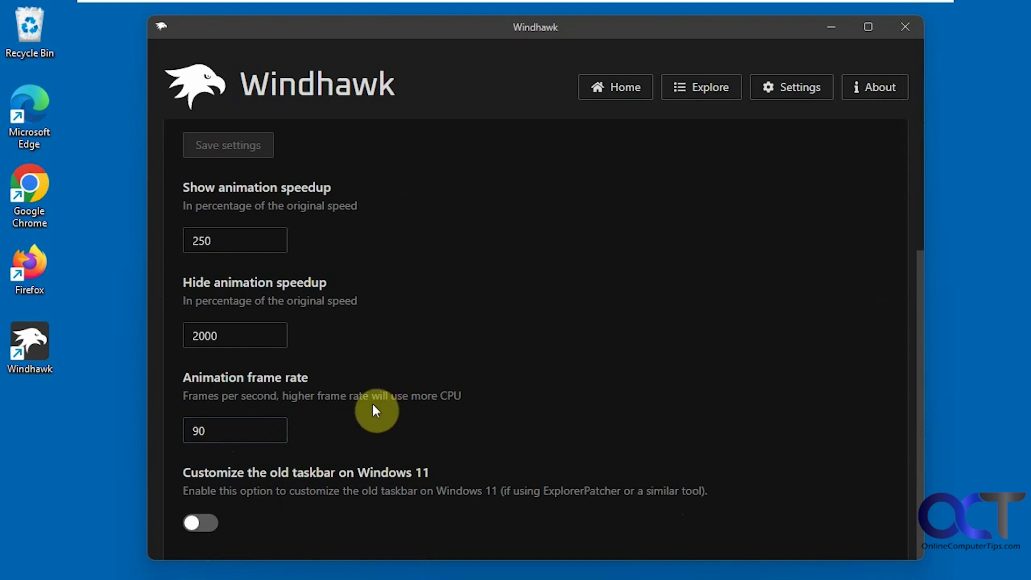
double_click(249, 323)
text(250)
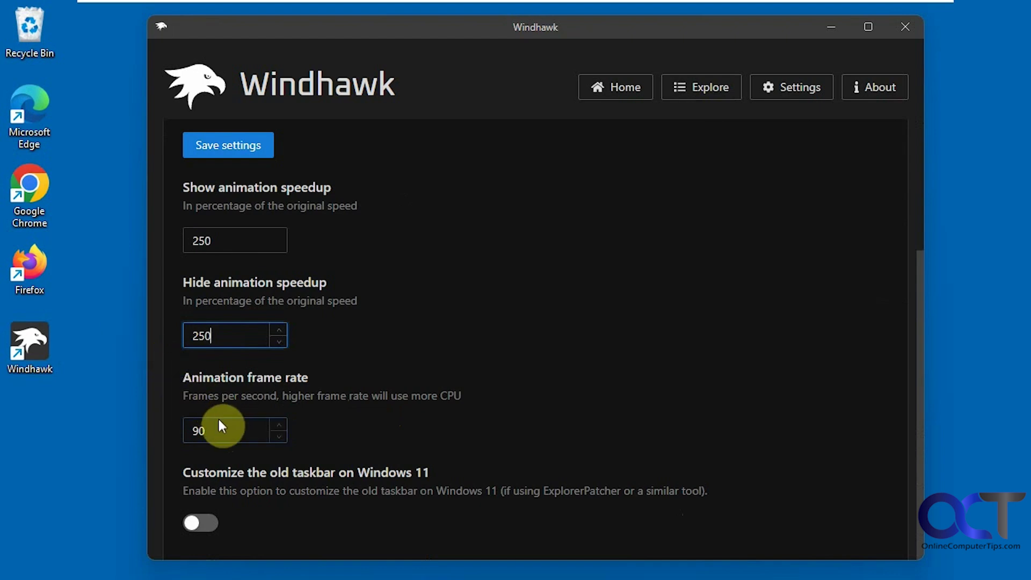
click(245, 151)
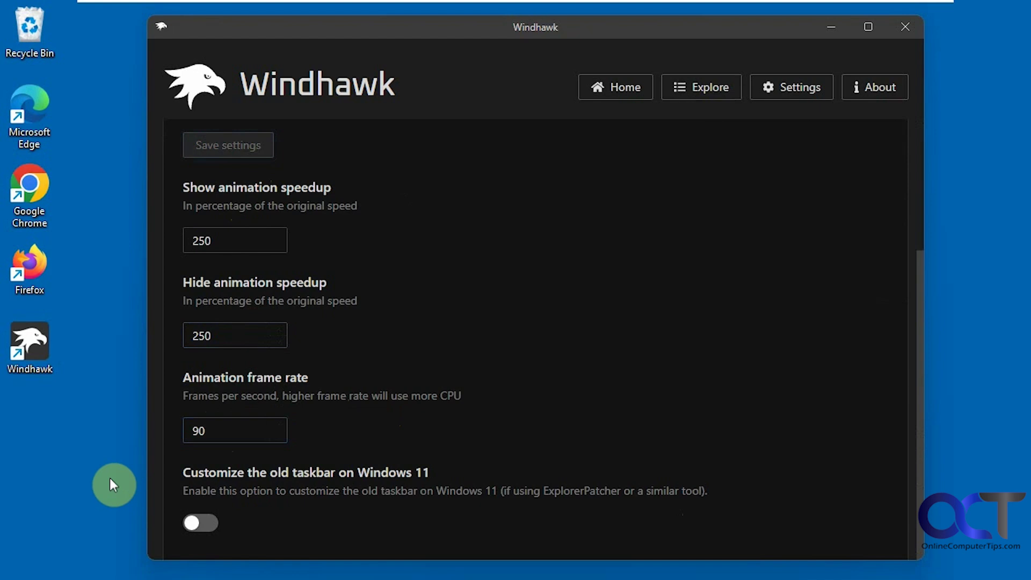
- Save Animation frame rate at 300, then 5, then restore it to 90
double_click(214, 430)
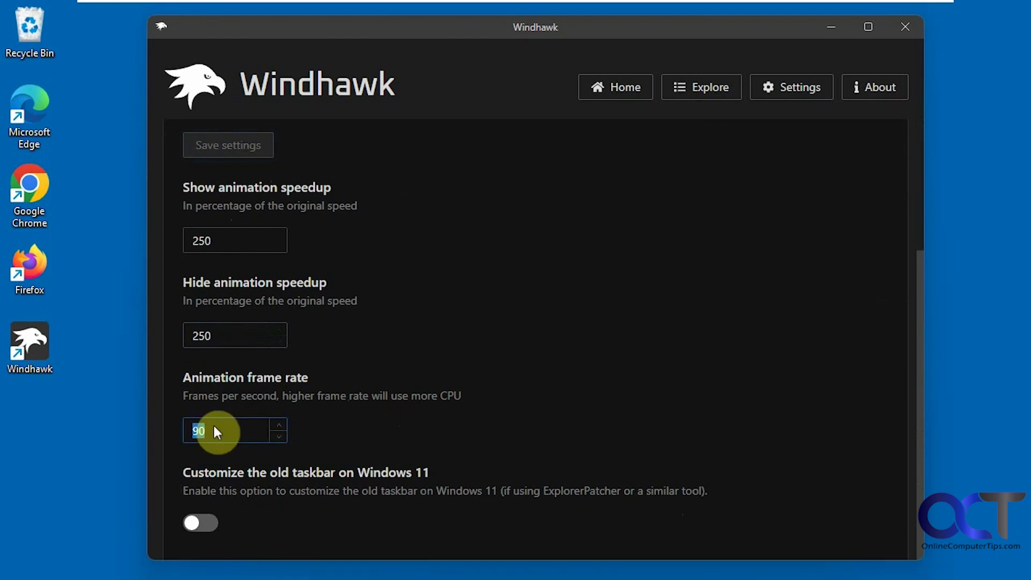
text(300)
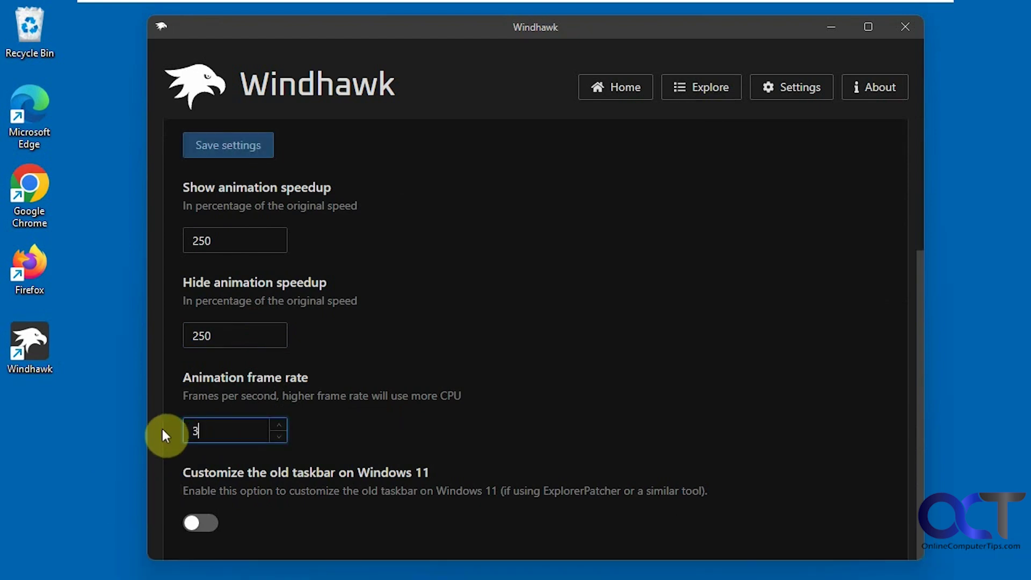
click(229, 146)
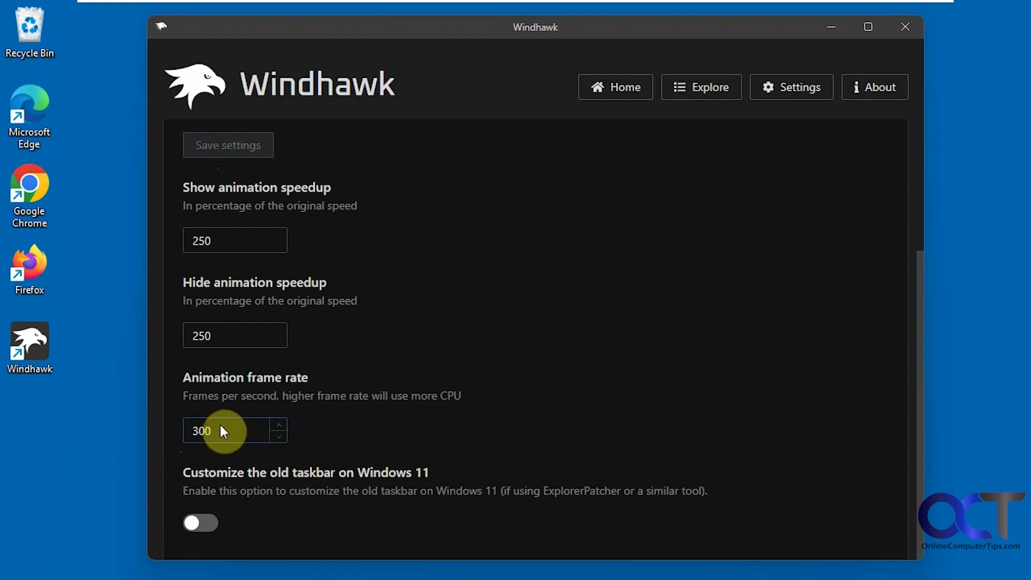
drag(222, 428, 147, 436)
text(5)
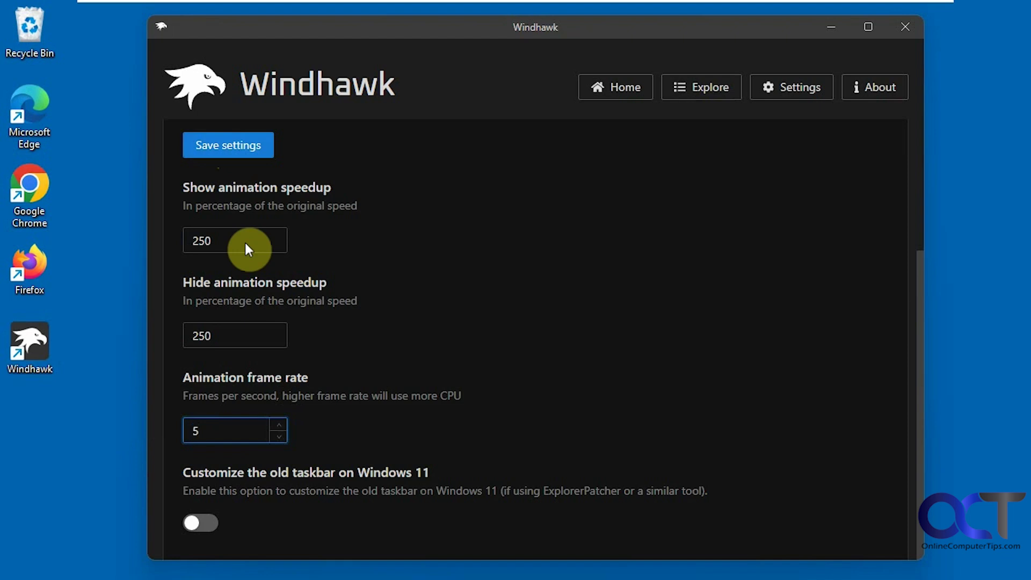
click(229, 143)
mouse_move(127, 578)
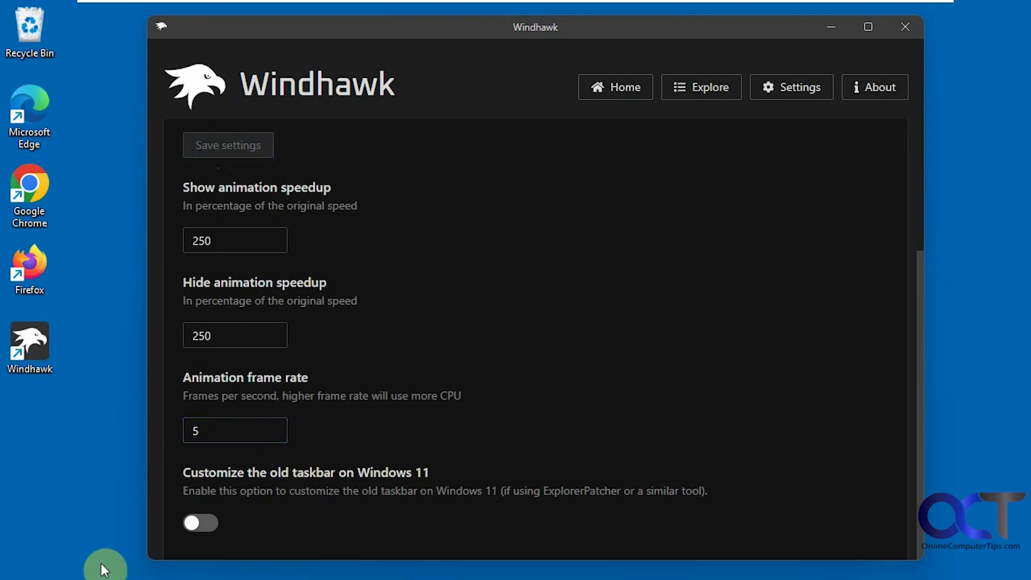
double_click(204, 421)
text(90)
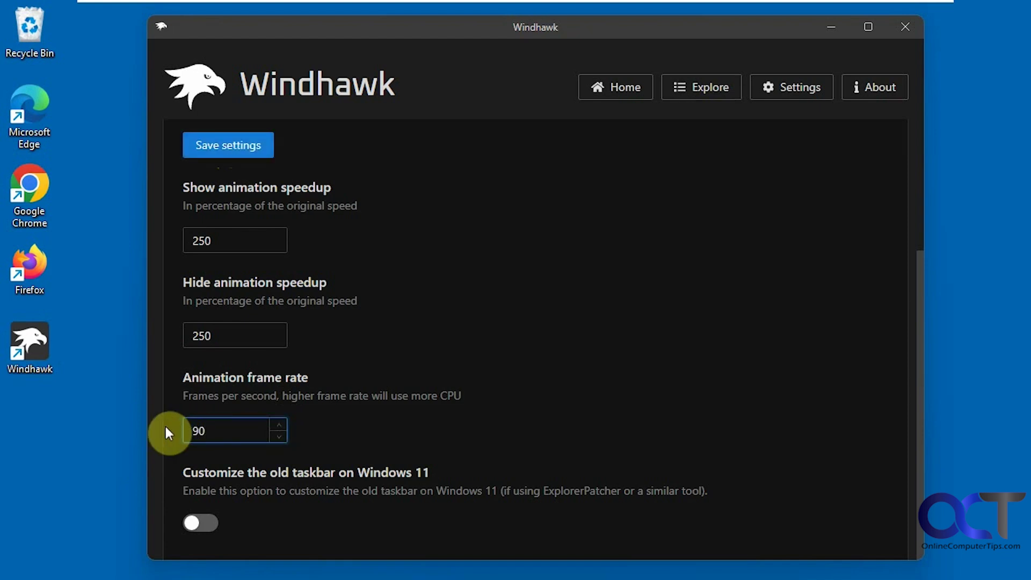
click(222, 138)
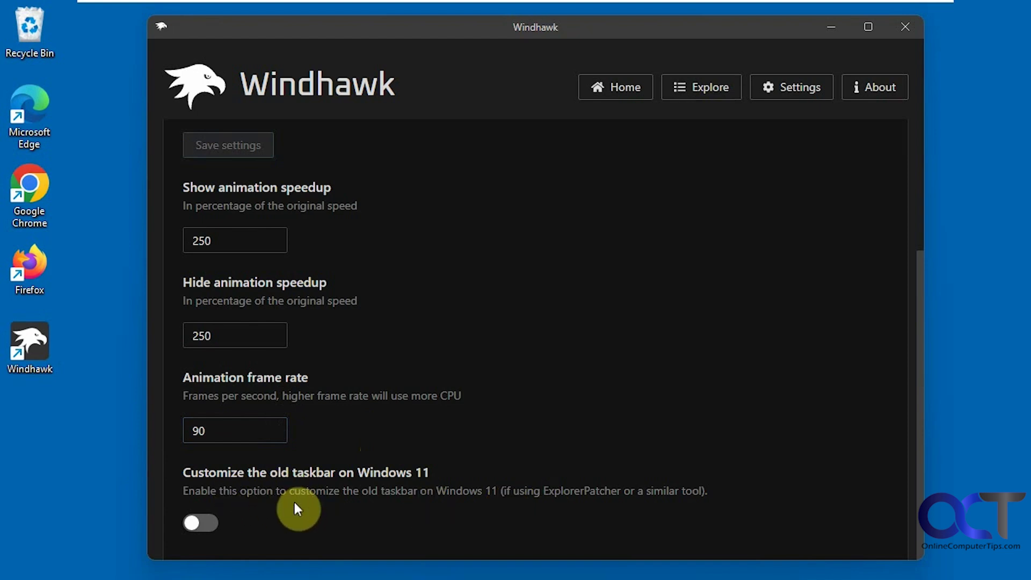
scroll(398, 441, up, 3)
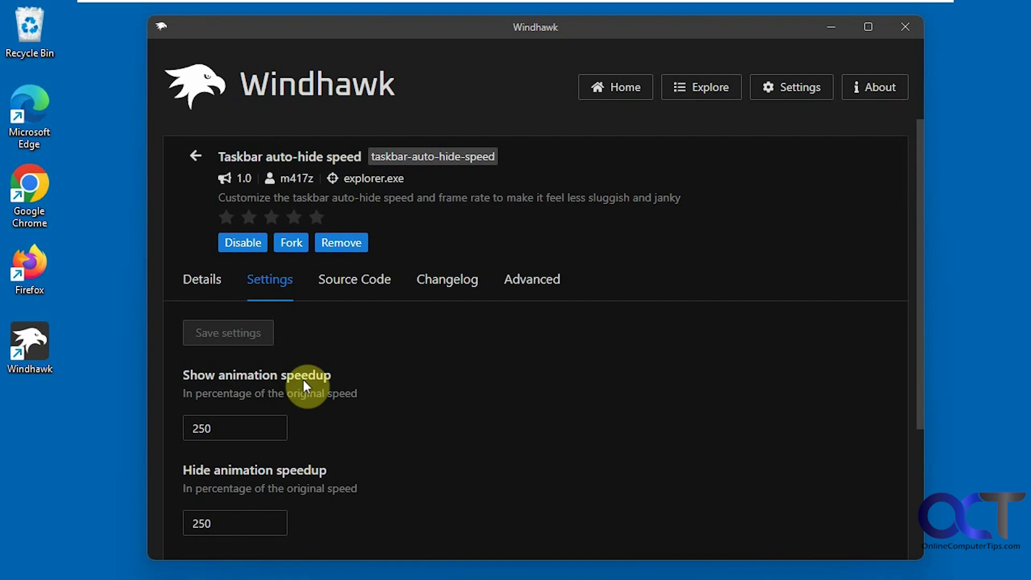
- Disable the Taskbar auto-hide speed mod and check Windhawk's icon in the hidden tray area
click(245, 246)
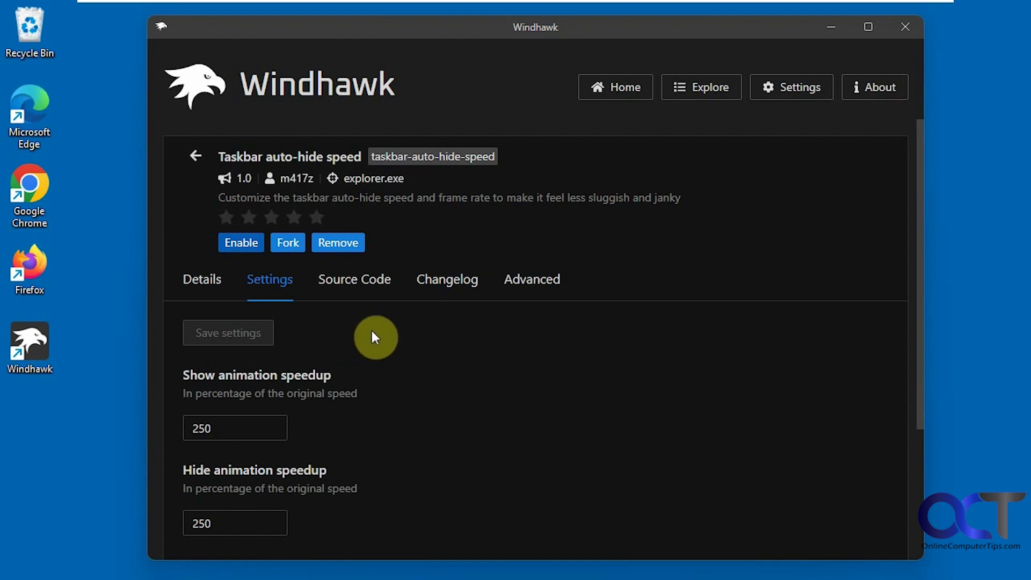
mouse_move(824, 571)
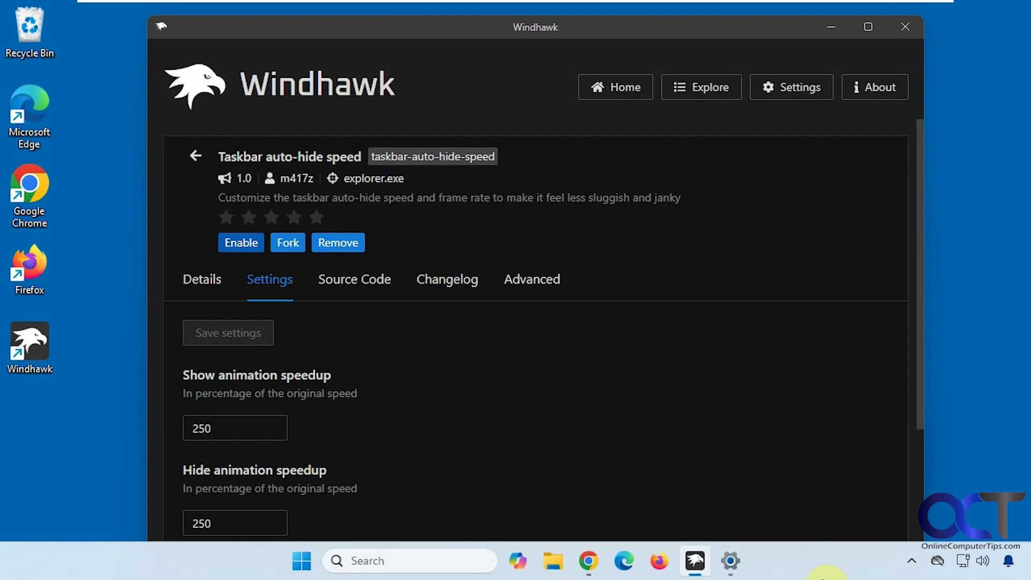
click(912, 562)
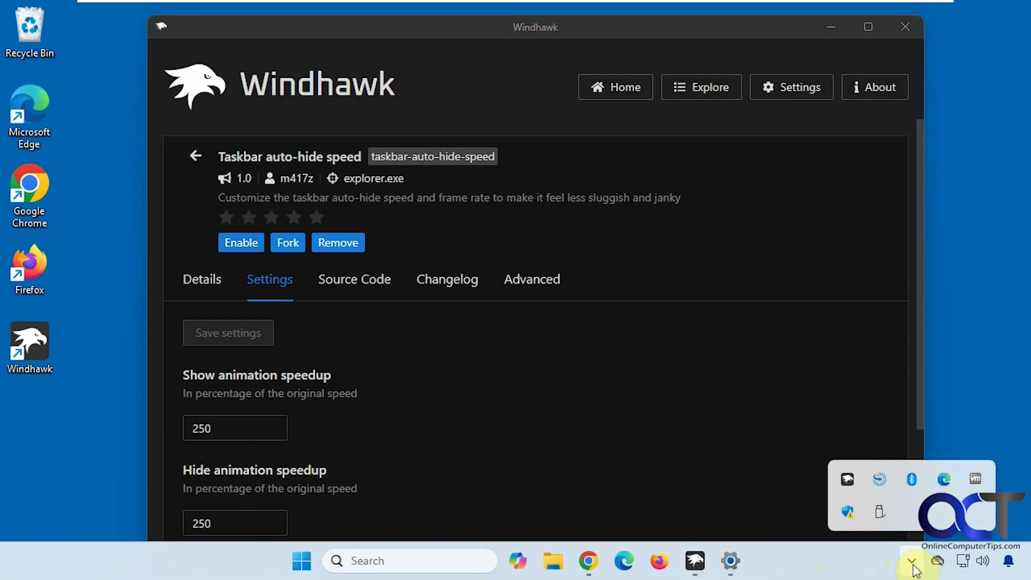
click(847, 483)
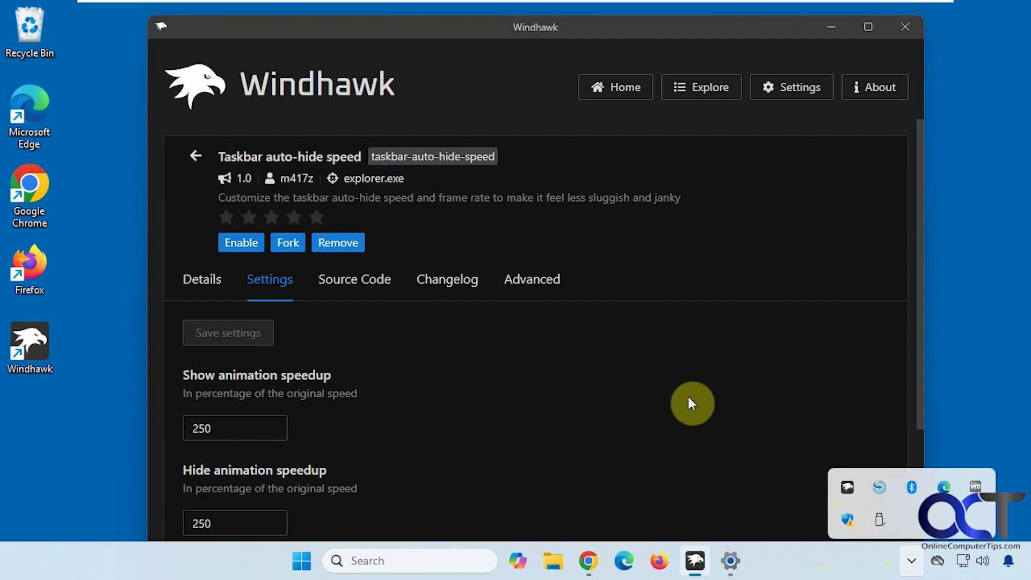